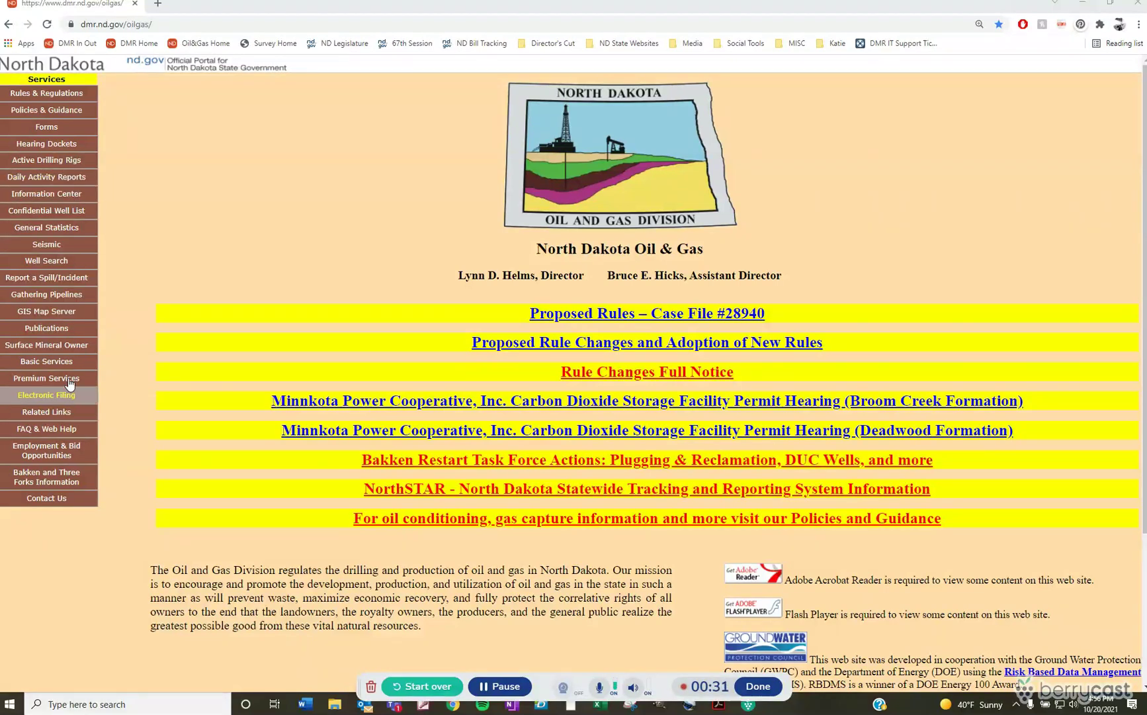
Launch the GIS Map Server viewer from the Services menu on the Oil and Gas home page
{"action": "left_click", "coordinate": [82, 313]}
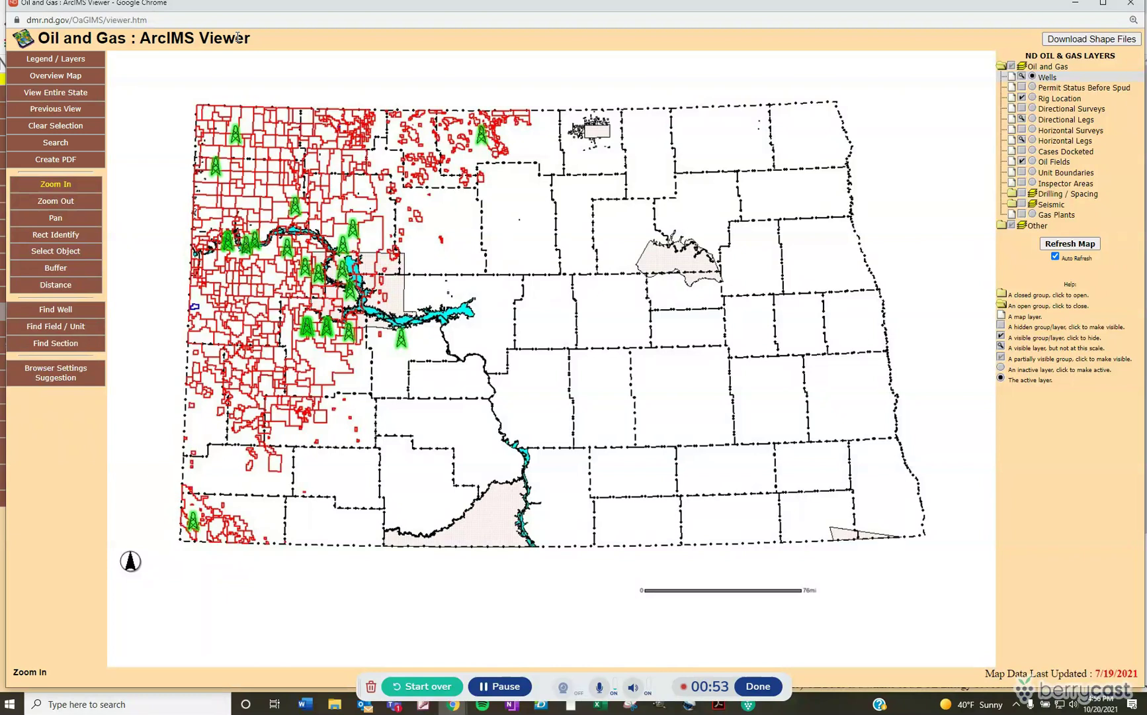
Search wells by name for 'Barnstormer Federal' to list well file 21234
{"action": "left_click", "coordinate": [84, 314]}
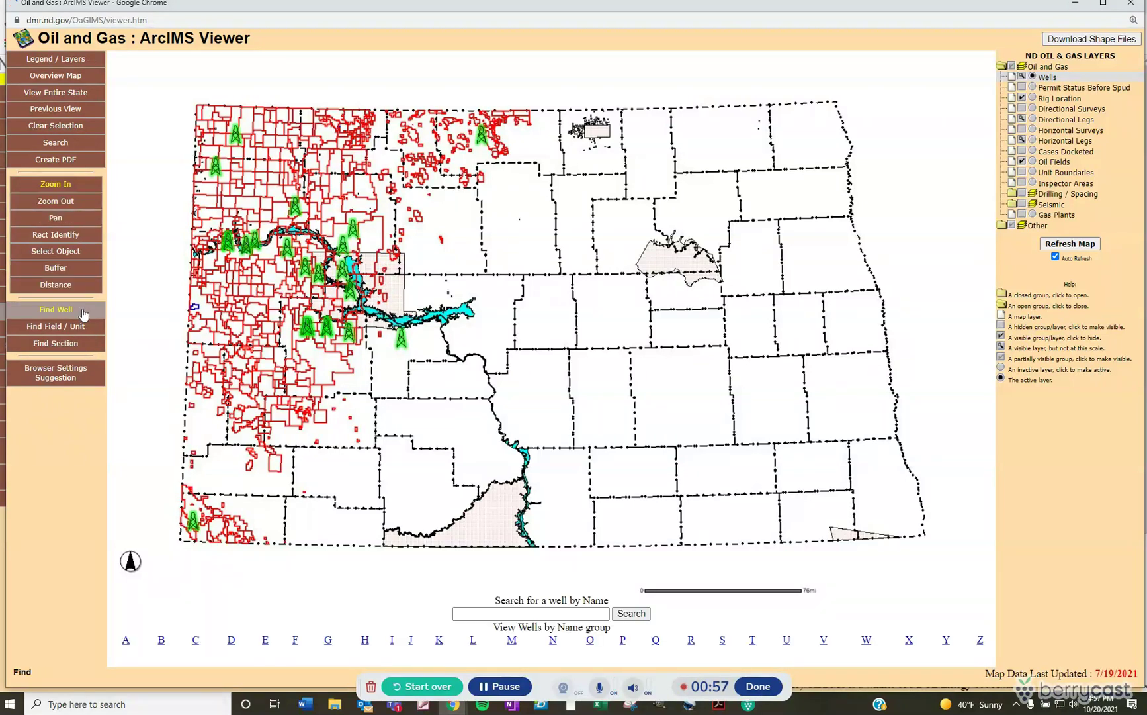
{"action": "left_click", "coordinate": [461, 613]}
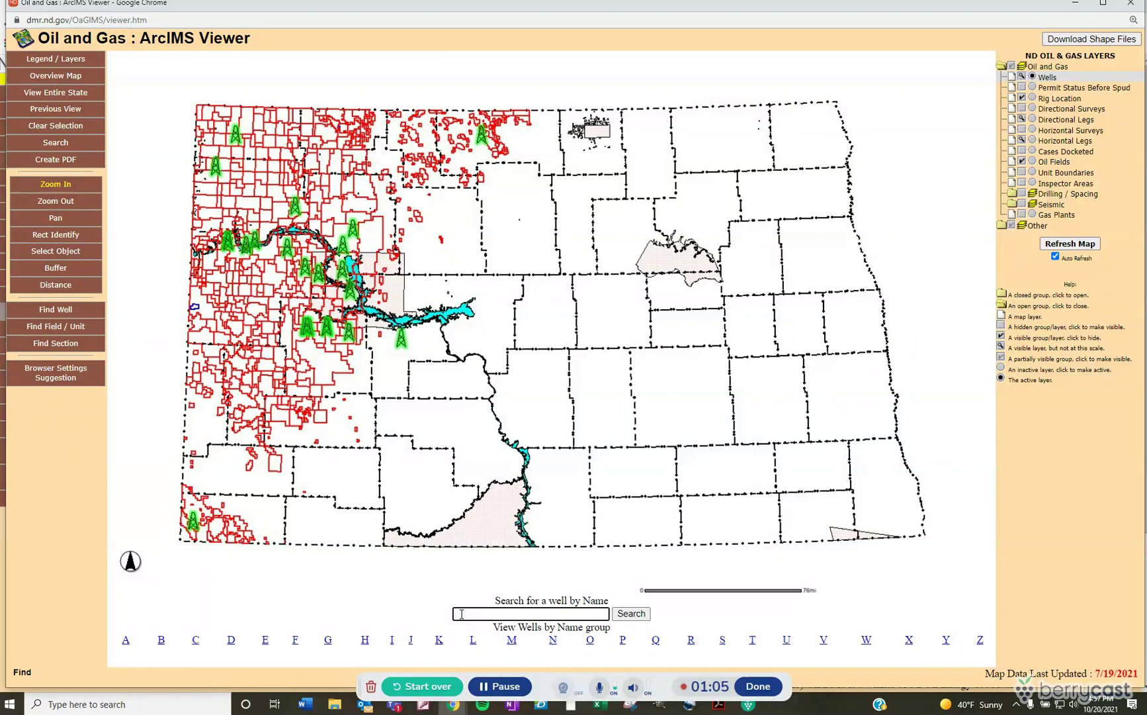
{"action": "type", "text": "Barnsot"}
{"action": "key", "text": "BackSpace"}
{"action": "type", "text": "tormer Federal"}
{"action": "left_click", "coordinate": [629, 616]}
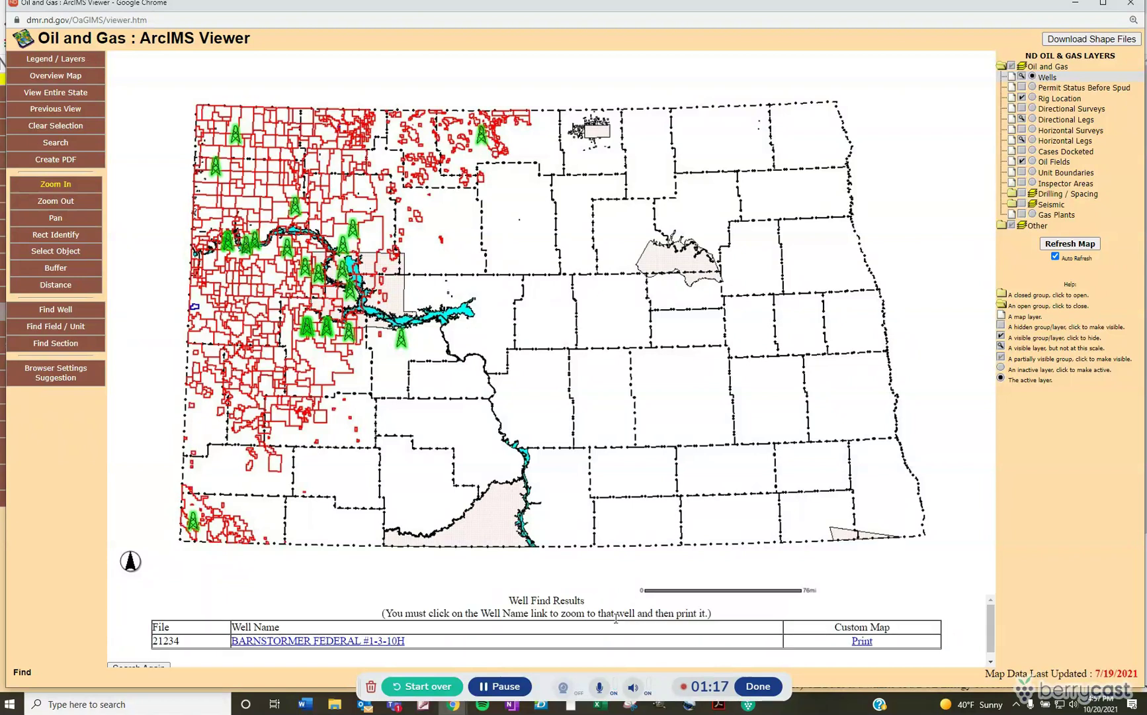
Zoom the map to the BARNSTORMER FEDERAL #1-3-10H result, then zoom in twice more around it
{"action": "left_click", "coordinate": [264, 646]}
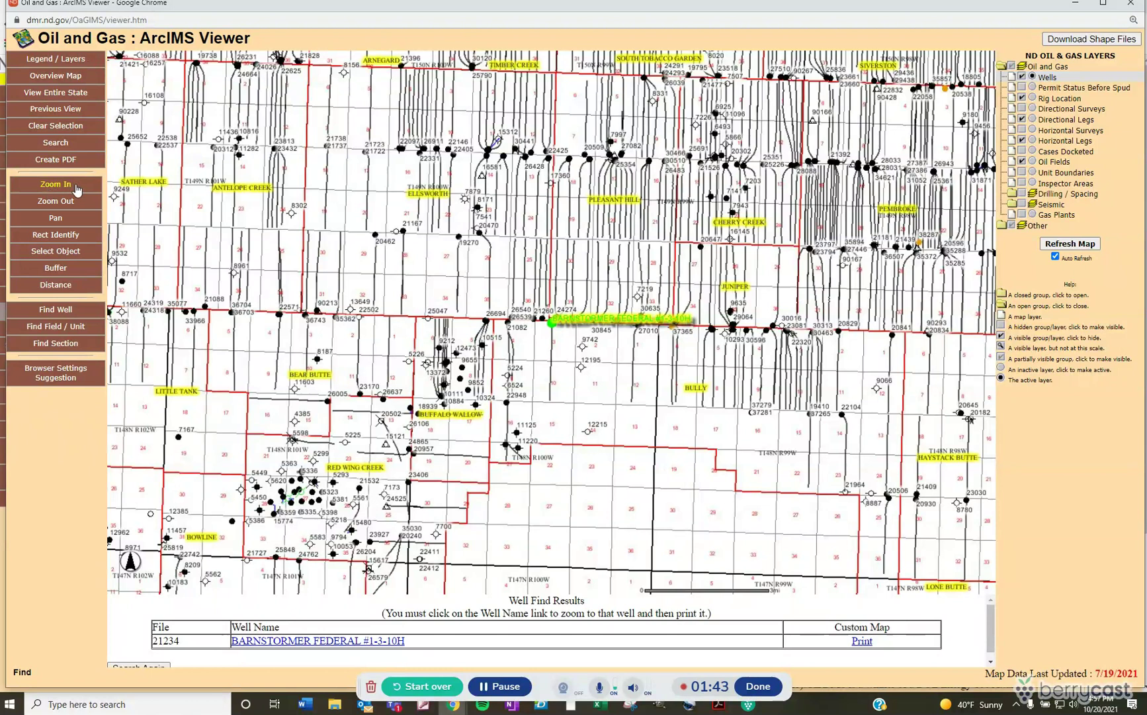
{"action": "left_click", "coordinate": [554, 329]}
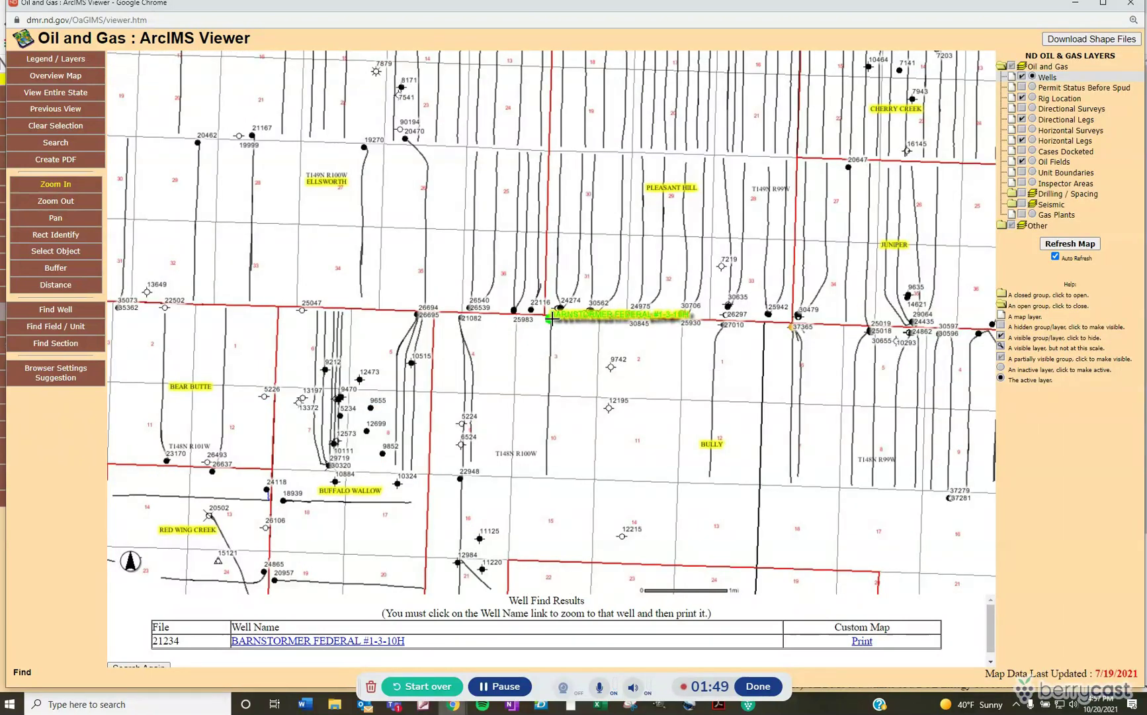
{"action": "left_click", "coordinate": [554, 323]}
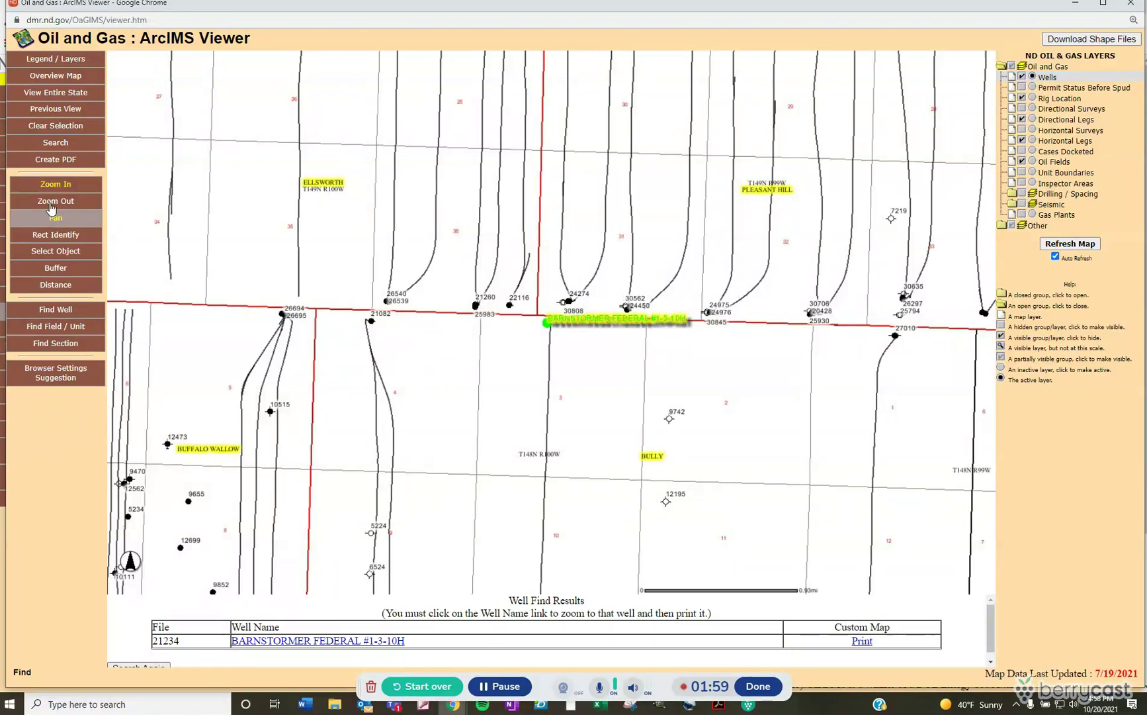
Rect-identify around the Barnstormer well to show its Wells record: Slawson Exploration, BULLY field
{"action": "left_click", "coordinate": [40, 240]}
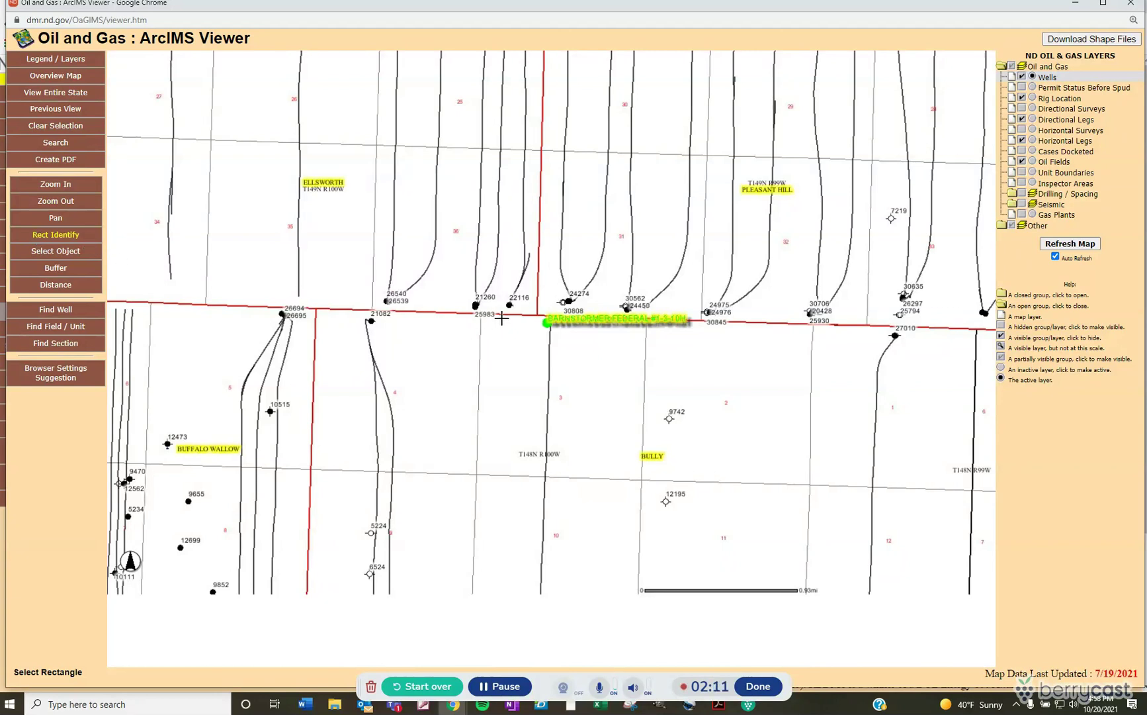
{"action": "left_click_drag", "start_coordinate": [531, 303], "coordinate": [562, 351]}
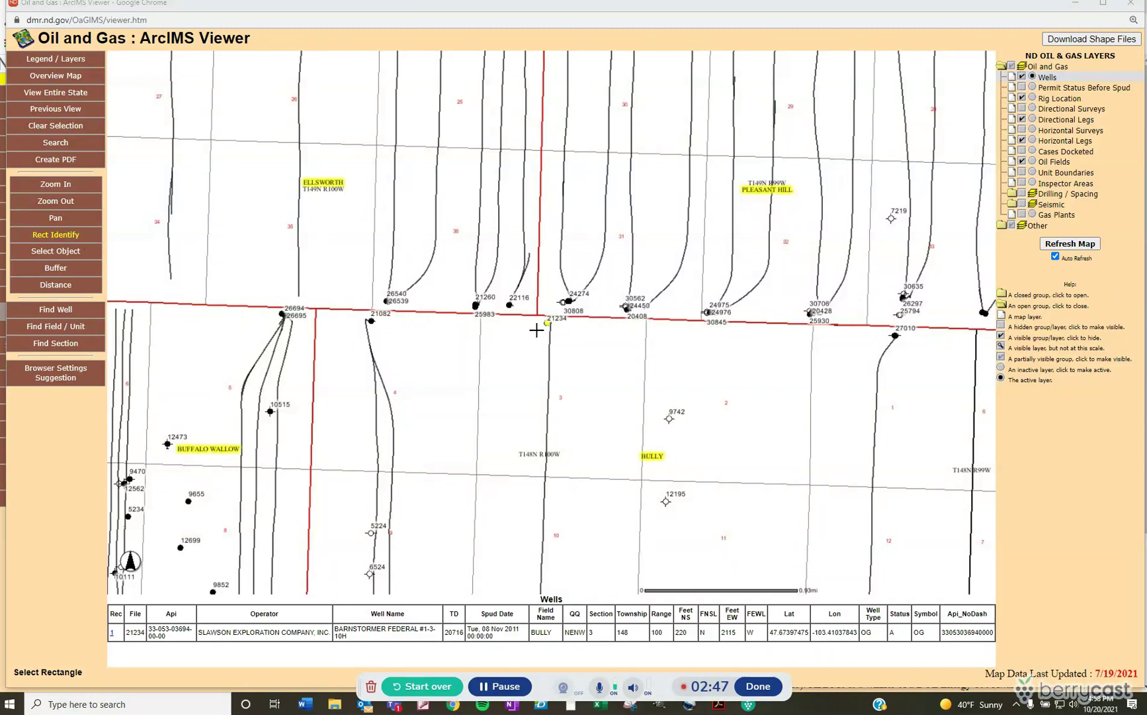
Query the Rig Location layer around well 21234 to check for a rig
{"action": "left_click", "coordinate": [1034, 98]}
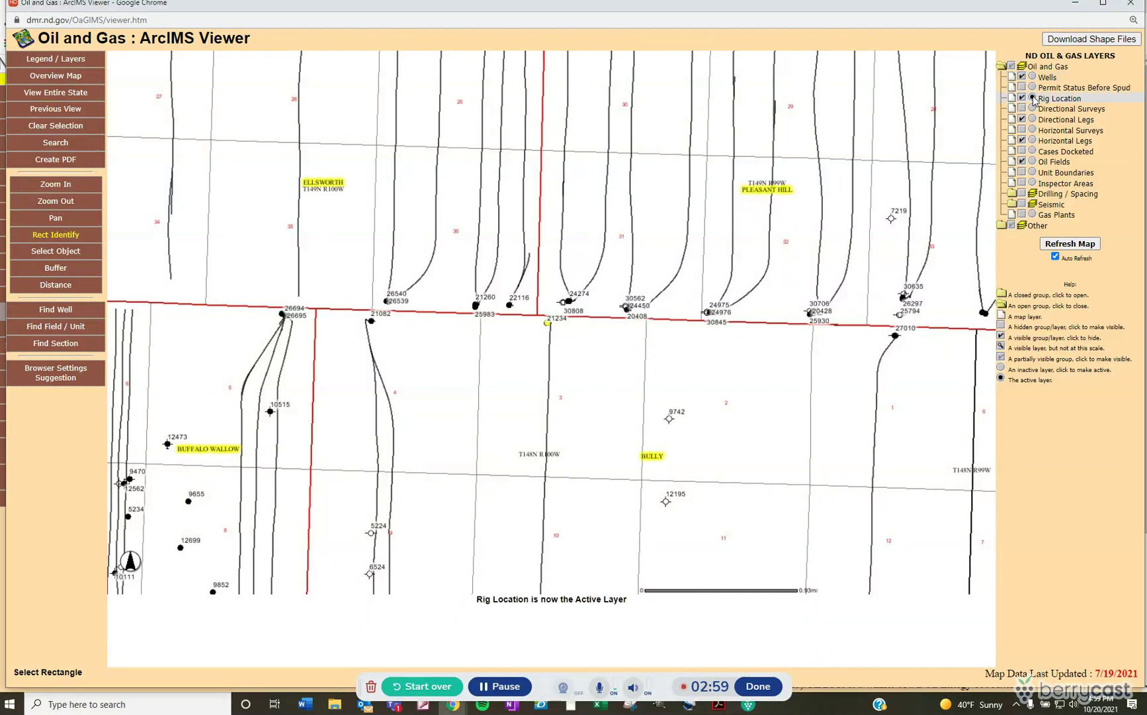
{"action": "left_click_drag", "start_coordinate": [532, 306], "coordinate": [604, 359]}
{"action": "left_click_drag", "start_coordinate": [520, 300], "coordinate": [585, 347]}
Re-identify well 21234 on the Wells layer, then close the map viewer window
{"action": "left_click", "coordinate": [1033, 78]}
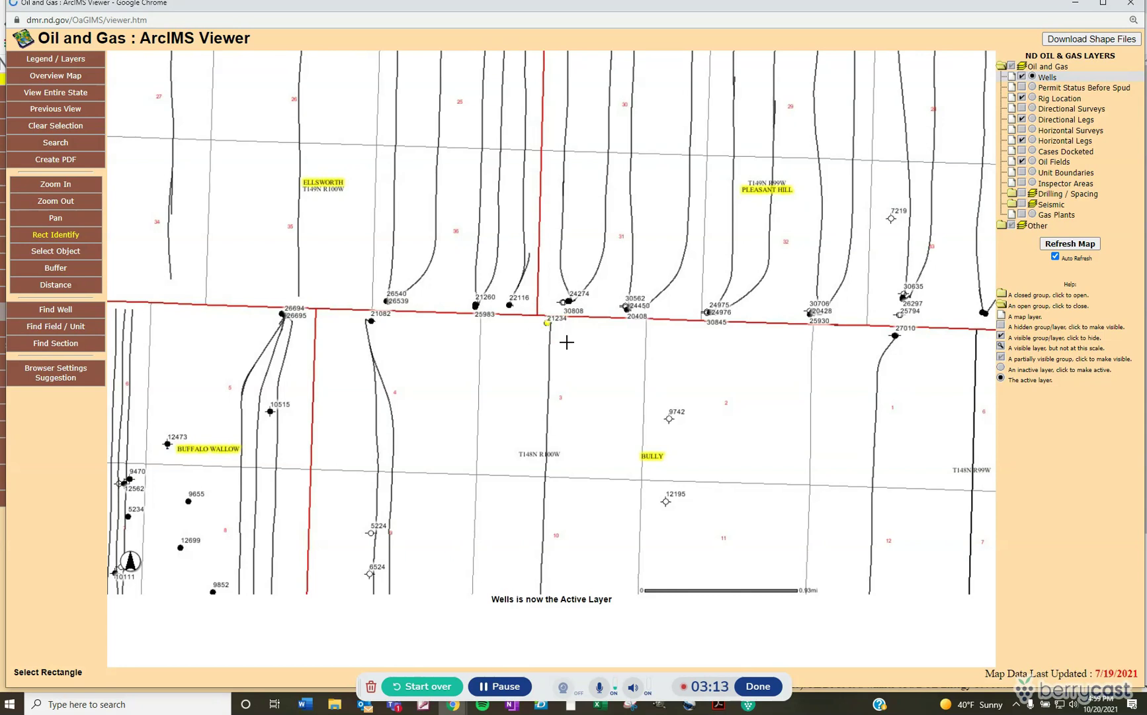
{"action": "left_click", "coordinate": [566, 342]}
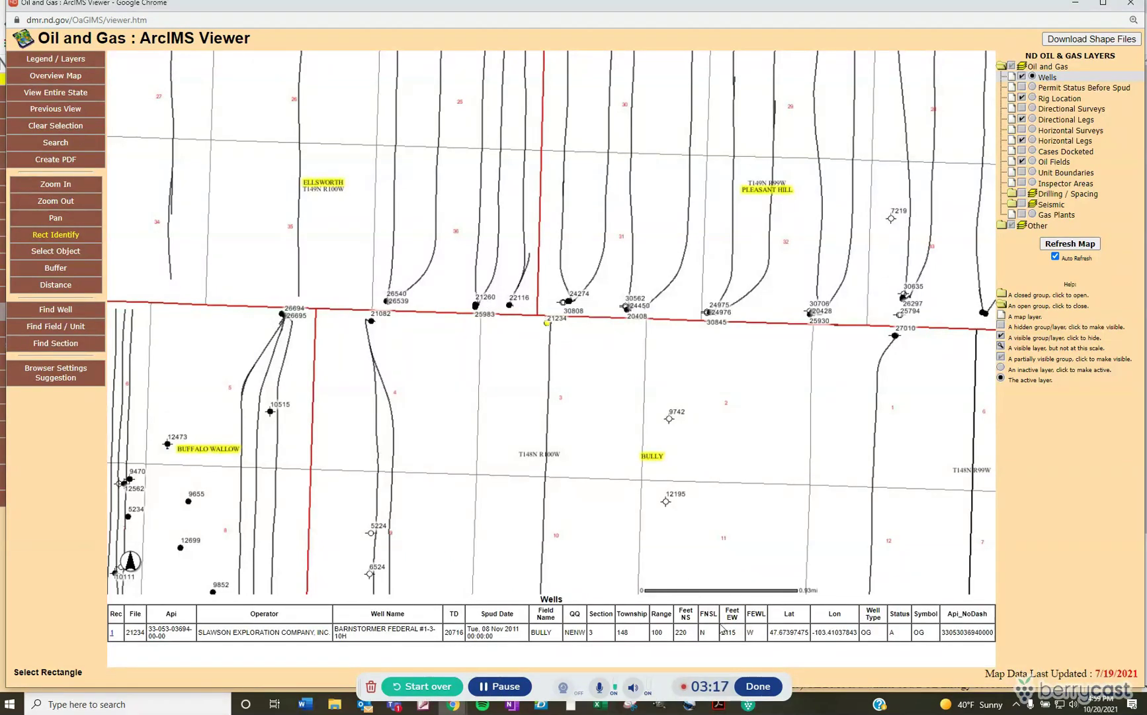
{"action": "key", "text": "ctrl+w"}
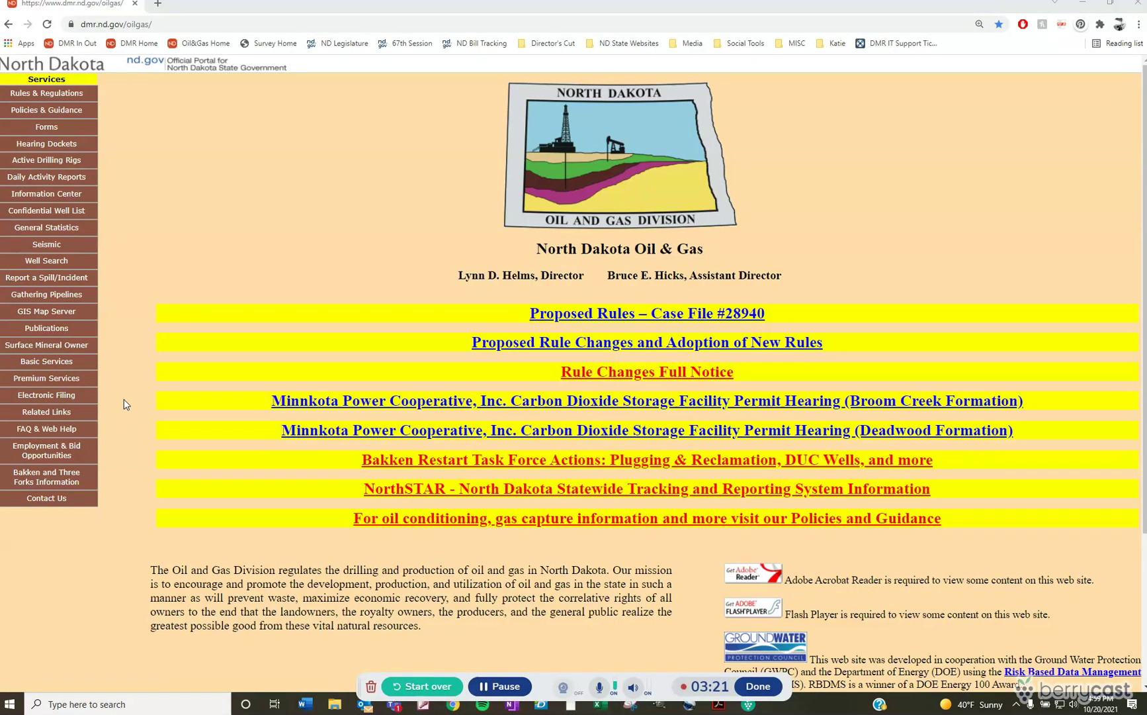
Look up Scout Ticket Data for file number 21234 and review its spud date
{"action": "left_click", "coordinate": [78, 367]}
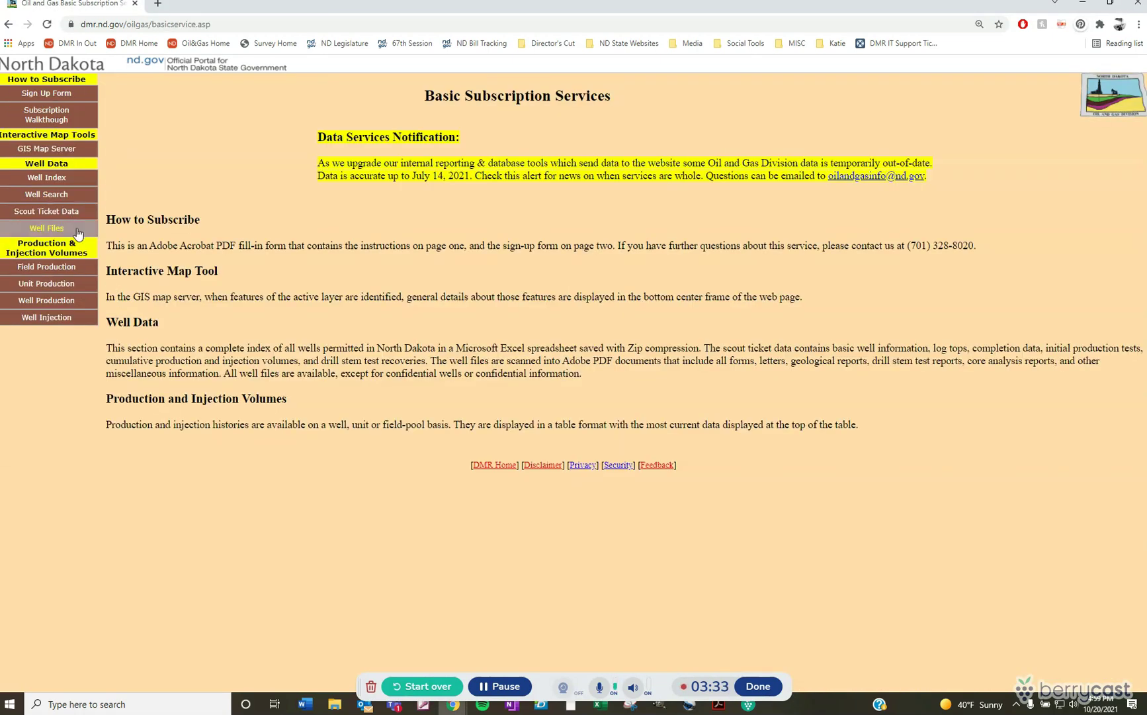
{"action": "left_click", "coordinate": [81, 217]}
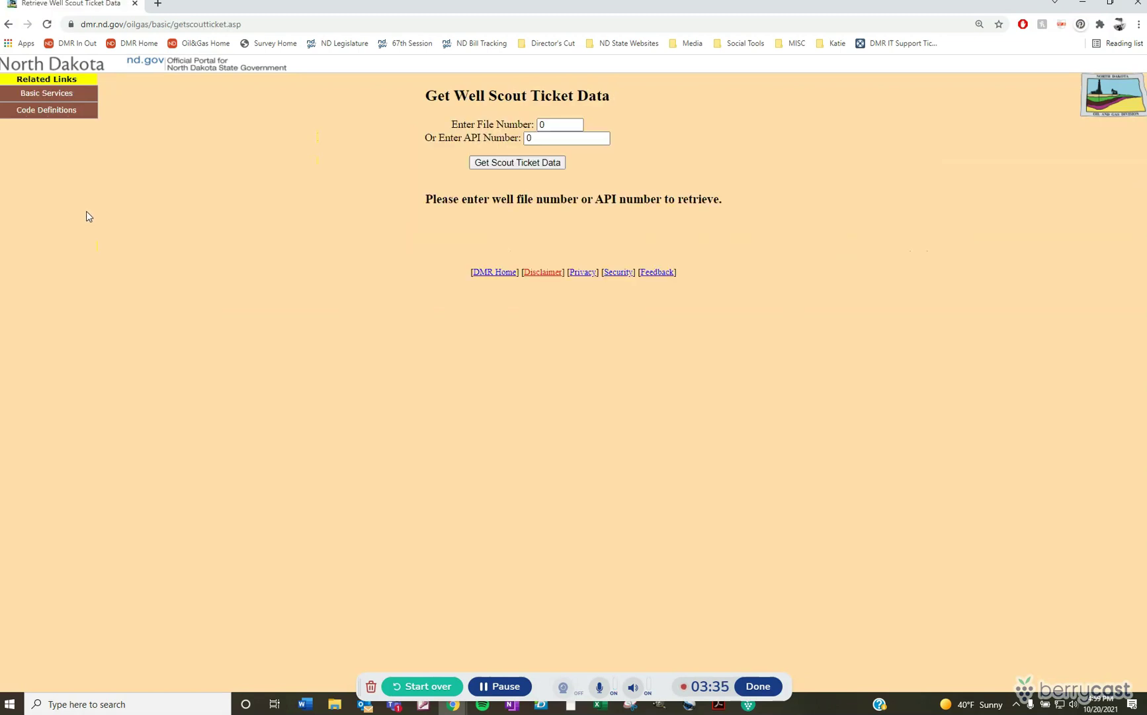
{"action": "left_click_drag", "start_coordinate": [562, 126], "coordinate": [516, 126]}
{"action": "type", "text": "21234"}
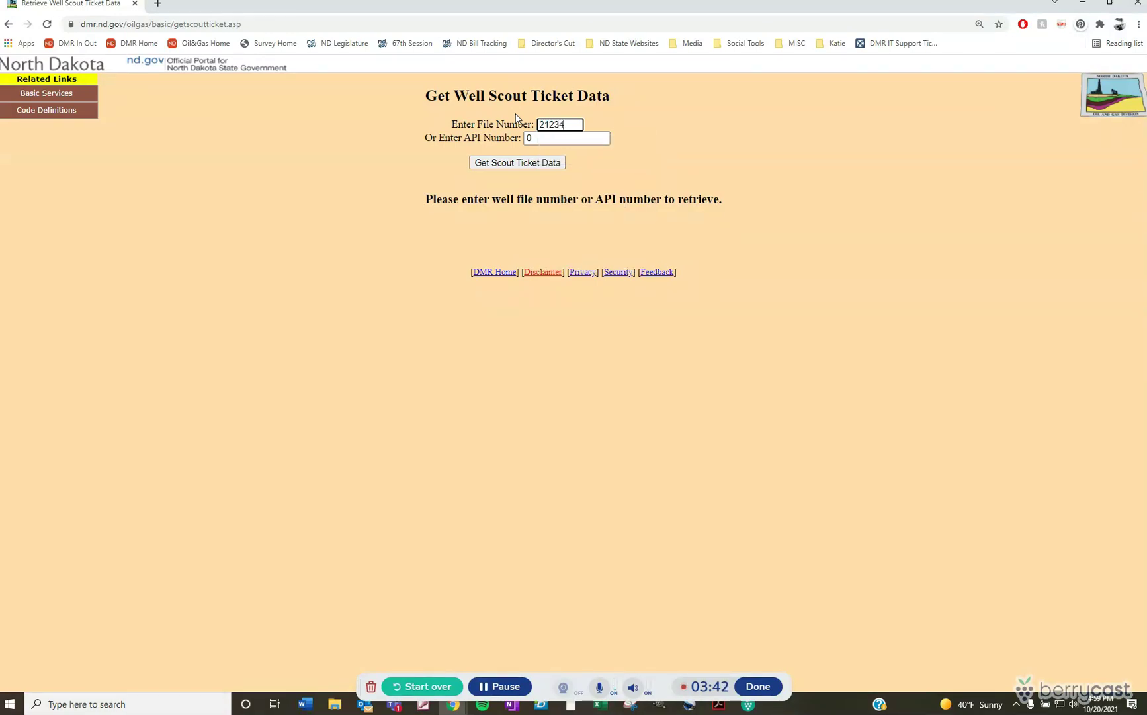
{"action": "key", "text": "Return"}
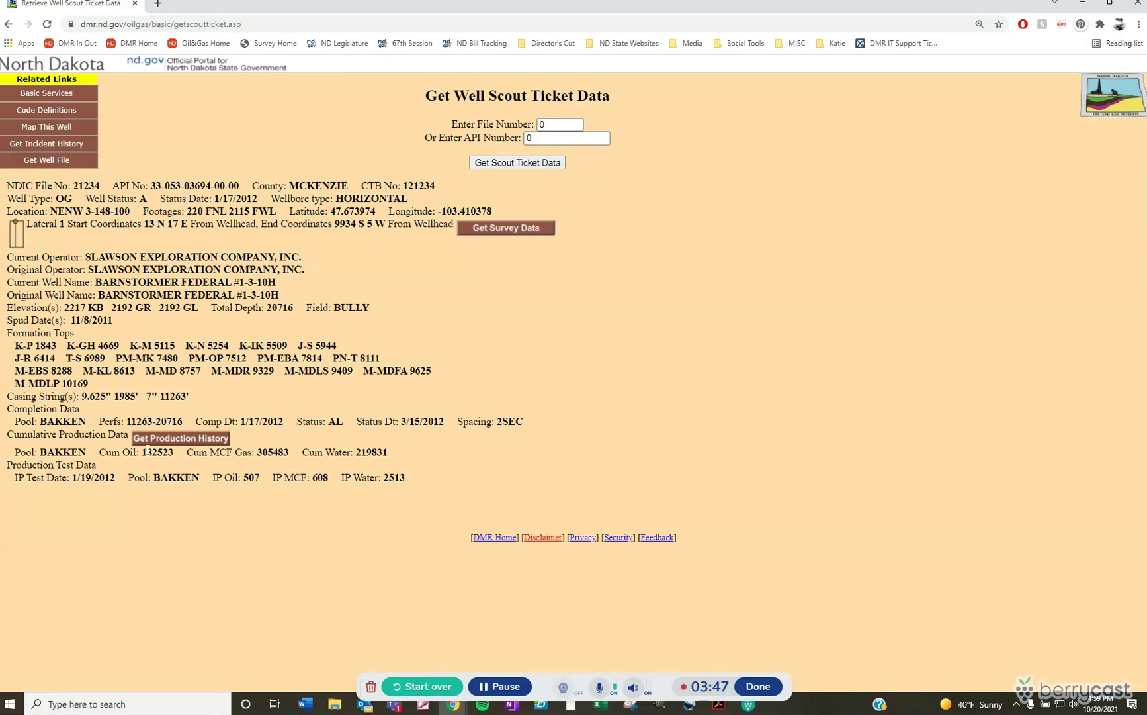
{"action": "left_click_drag", "start_coordinate": [9, 323], "coordinate": [115, 321]}
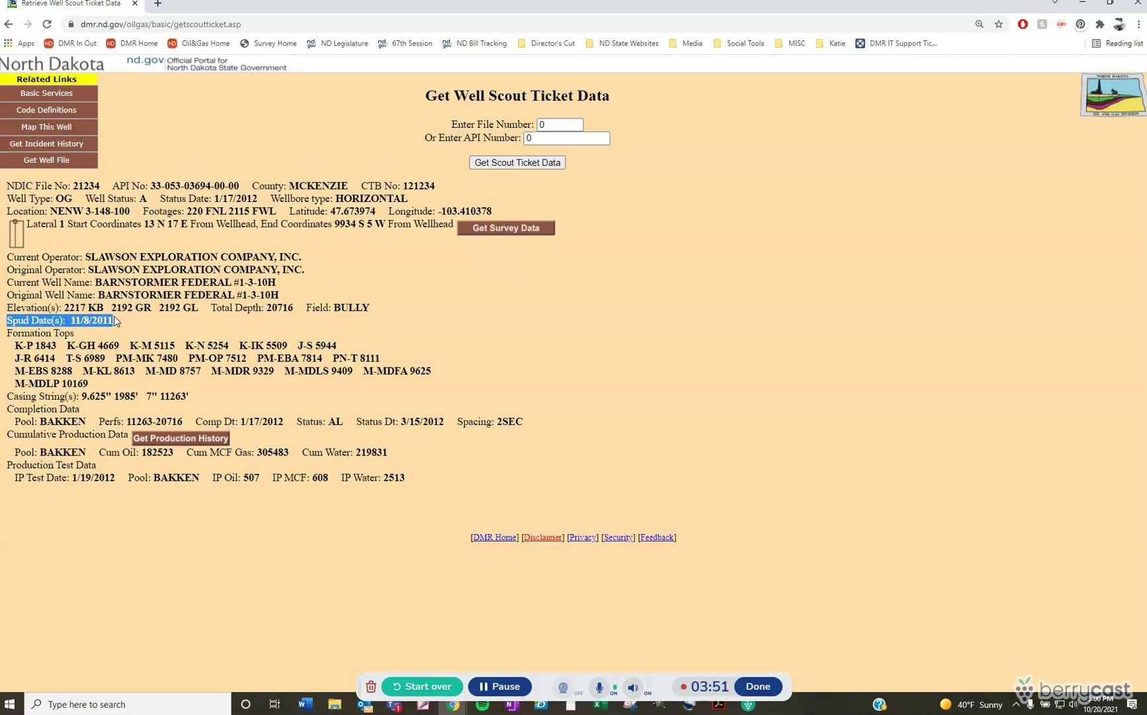
{"action": "left_click", "coordinate": [121, 325]}
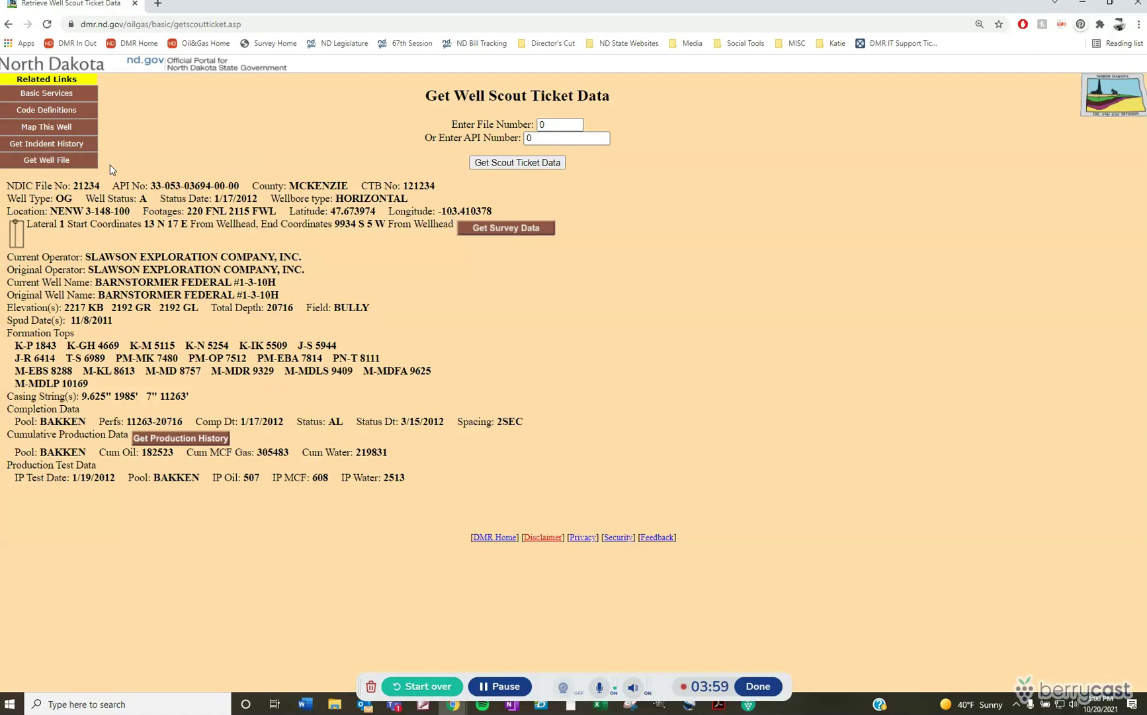
Retrieve the scanned Well Files PDF for file number 21234 under Basic Services
{"action": "left_click", "coordinate": [34, 96]}
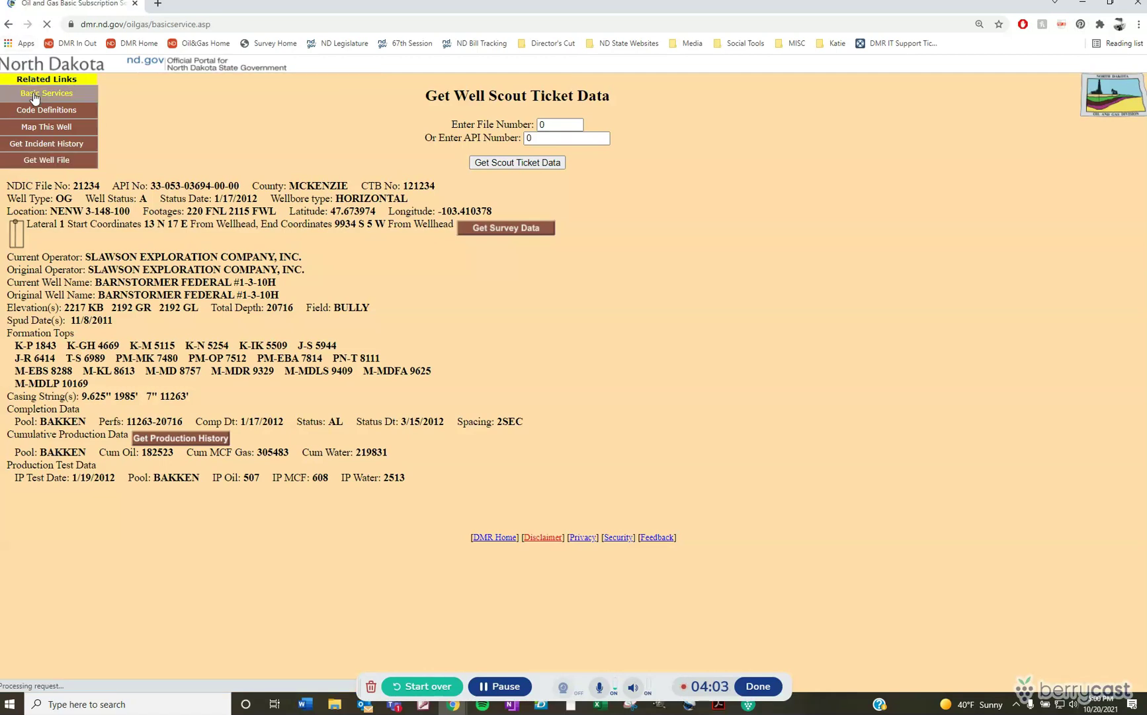
{"action": "left_click", "coordinate": [54, 231]}
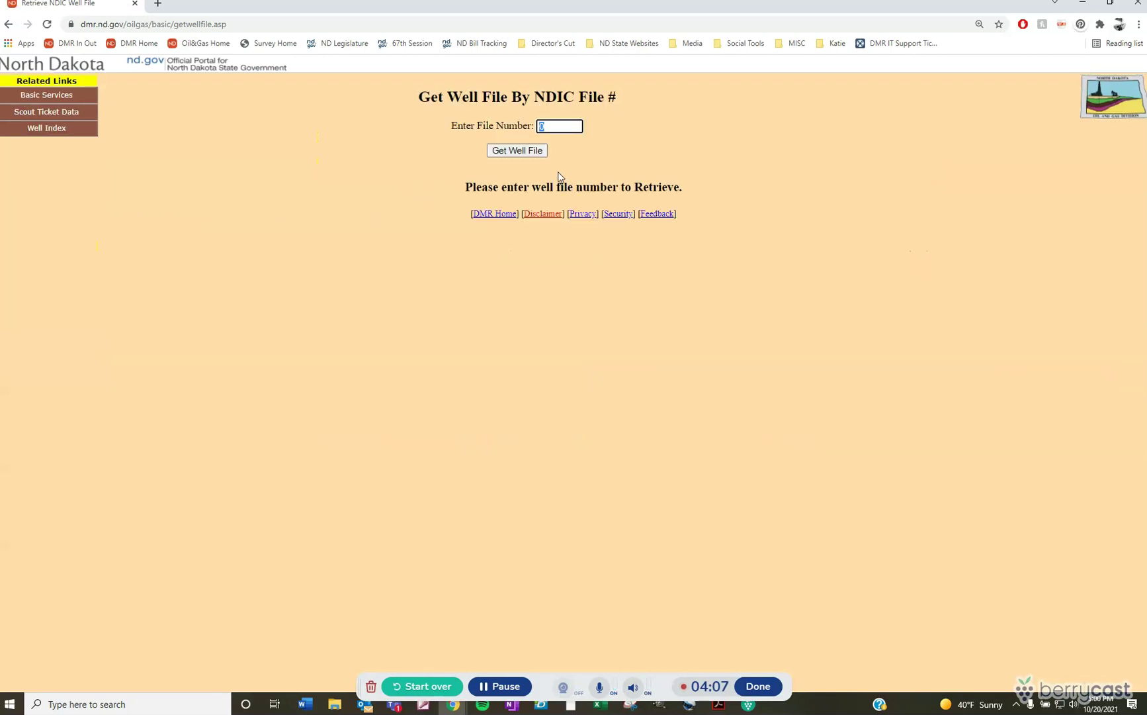
{"action": "type", "text": "21234"}
{"action": "key", "text": "Return"}
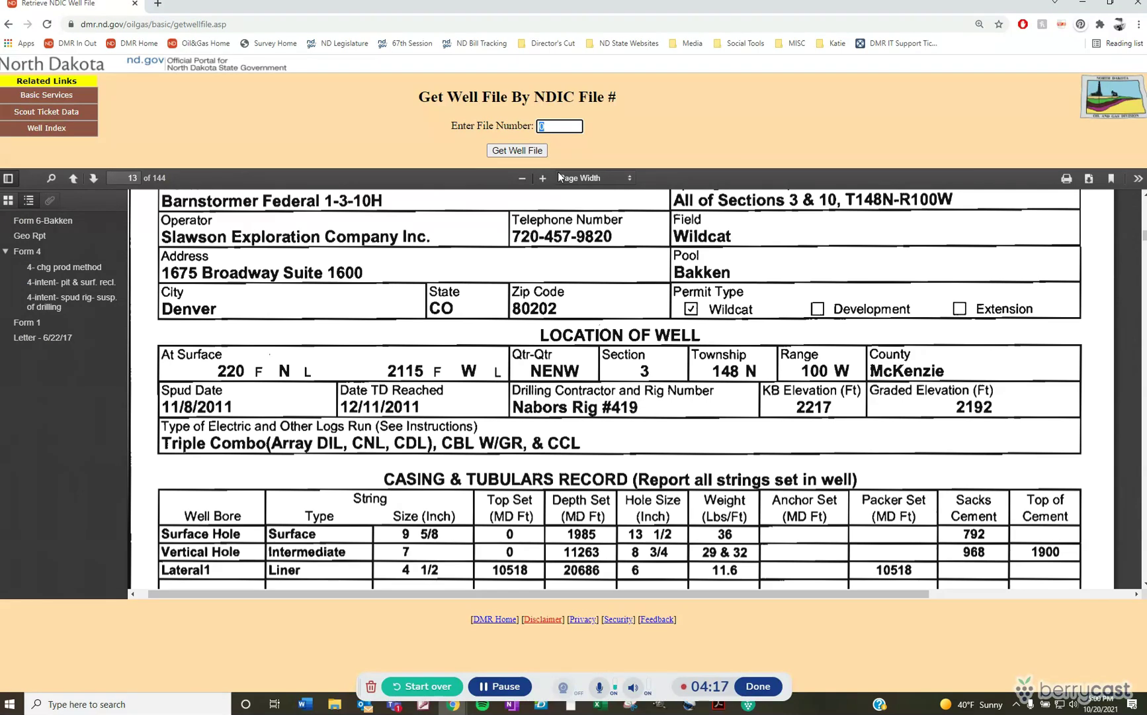
Jump to the Form 6-Bakken completion report bookmark, then return to the home page
{"action": "left_click", "coordinate": [35, 224]}
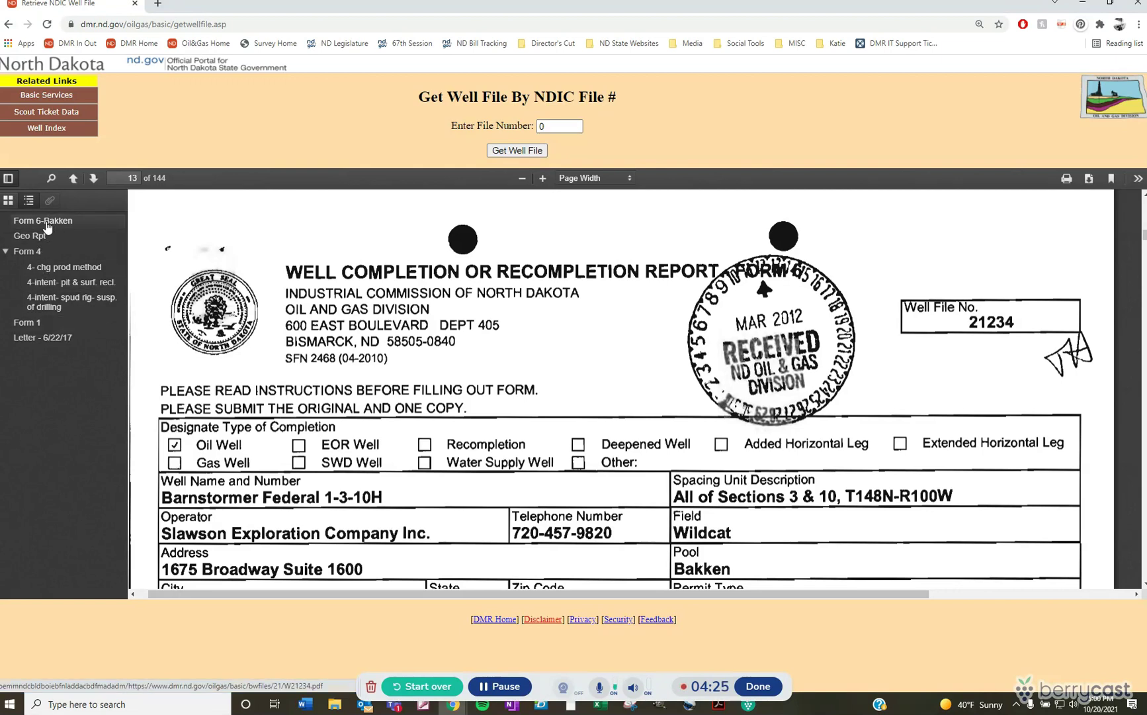
{"action": "scroll", "coordinate": [329, 389], "scroll_direction": "down", "scroll_amount": 5}
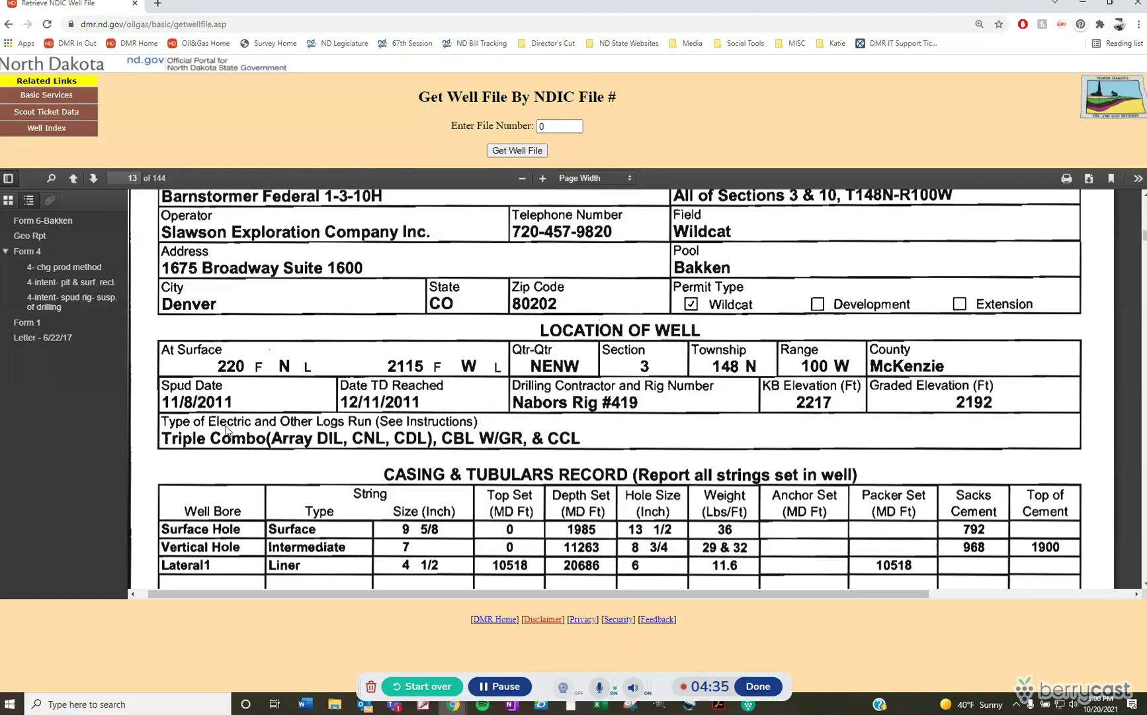
{"action": "left_click", "coordinate": [1095, 106]}
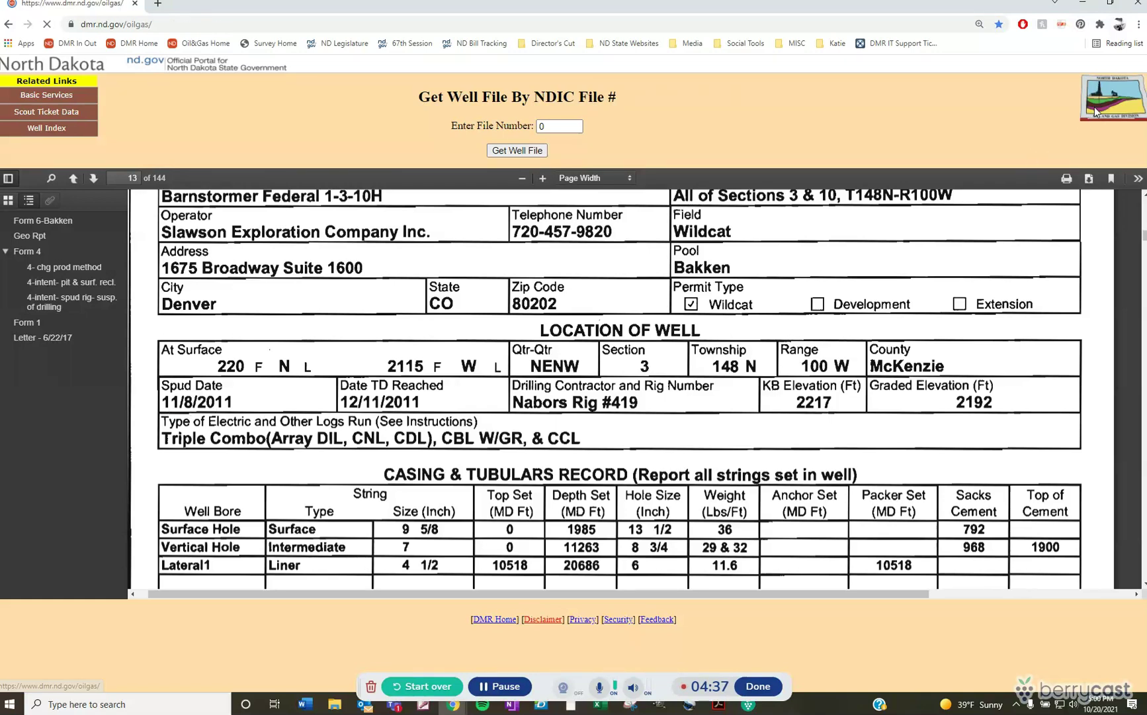